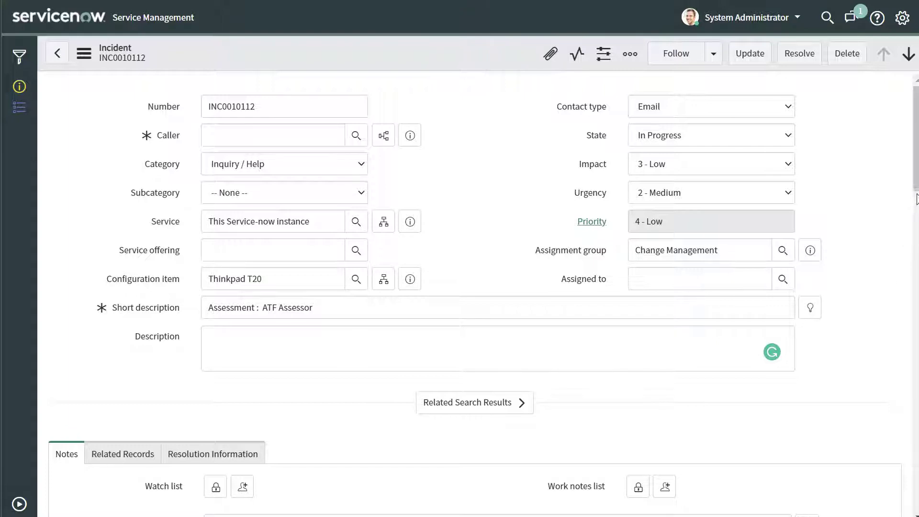
Step: Show INC0010112's Resolution Information fields, dismissing the Additional actions menu unused
mouse_move(915, 192)
left_mouse_down()
mouse_move(914, 350)
mouse_move(914, 188)
left_mouse_up()
left_click_drag(915, 175, 916, 192)
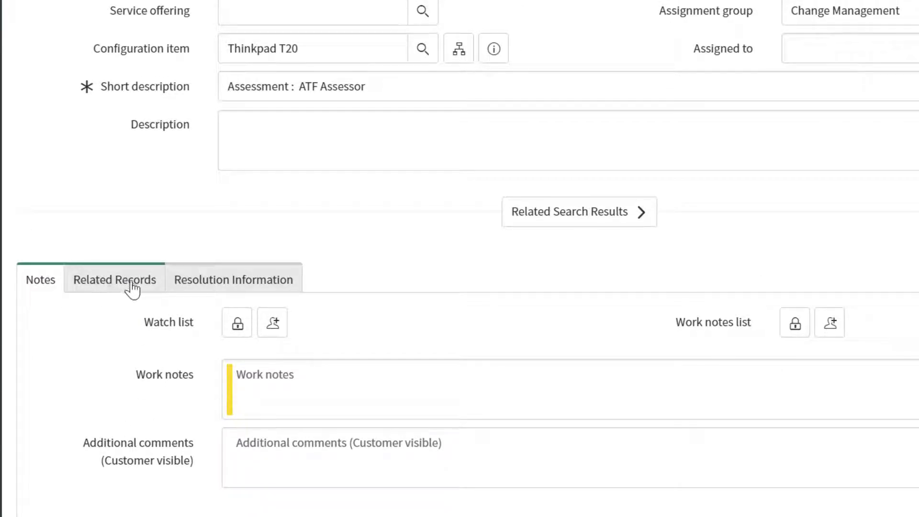
left_click(245, 293)
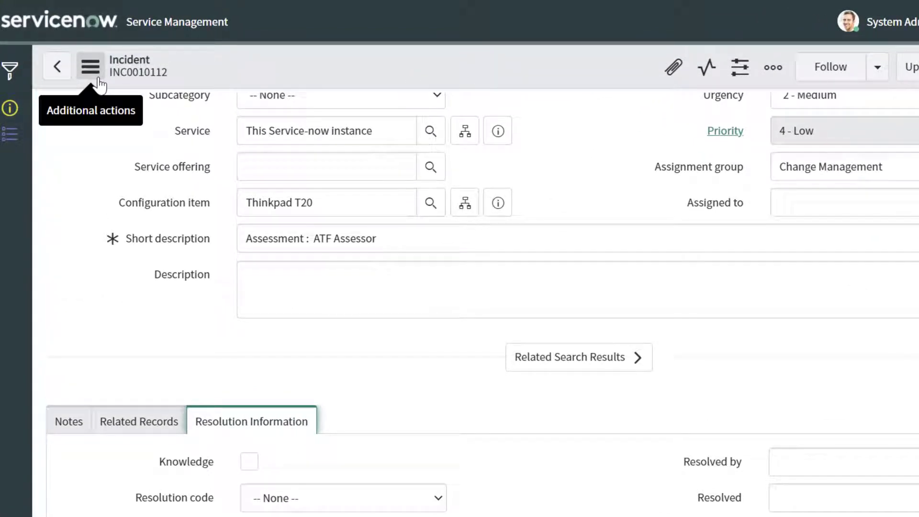
left_click(90, 66)
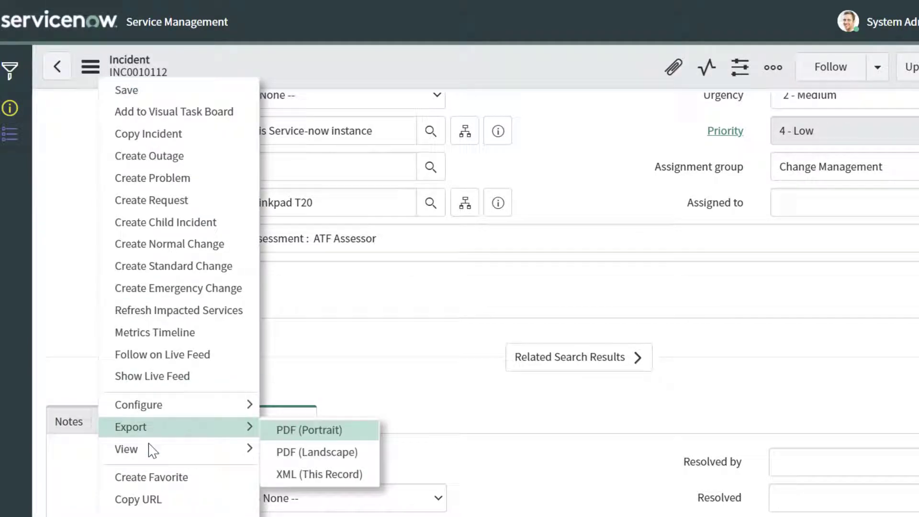
mouse_move(151, 455)
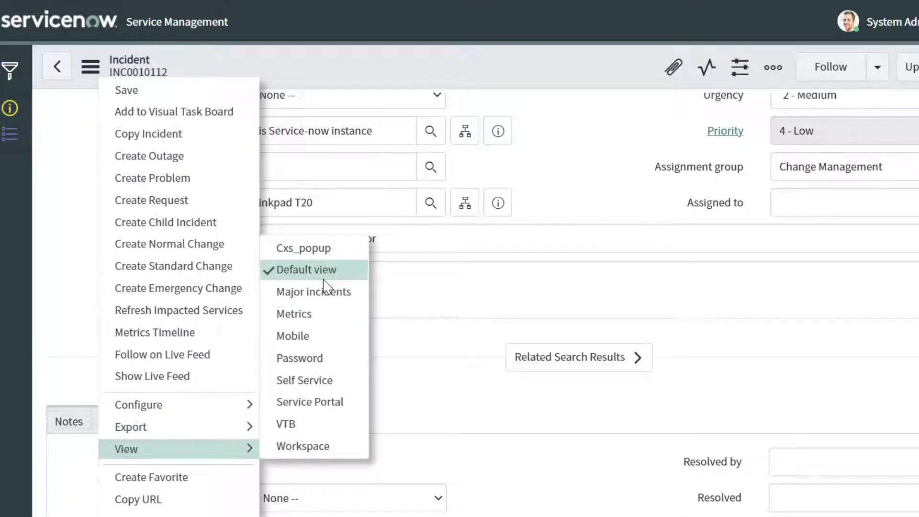
key("Escape")
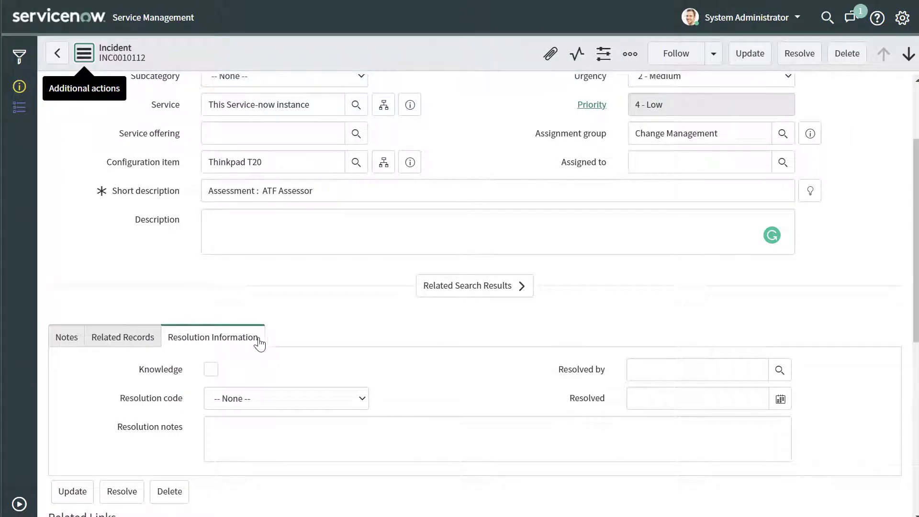
scroll(918, 250, "up", 2)
scroll(917, 250, "up", 1)
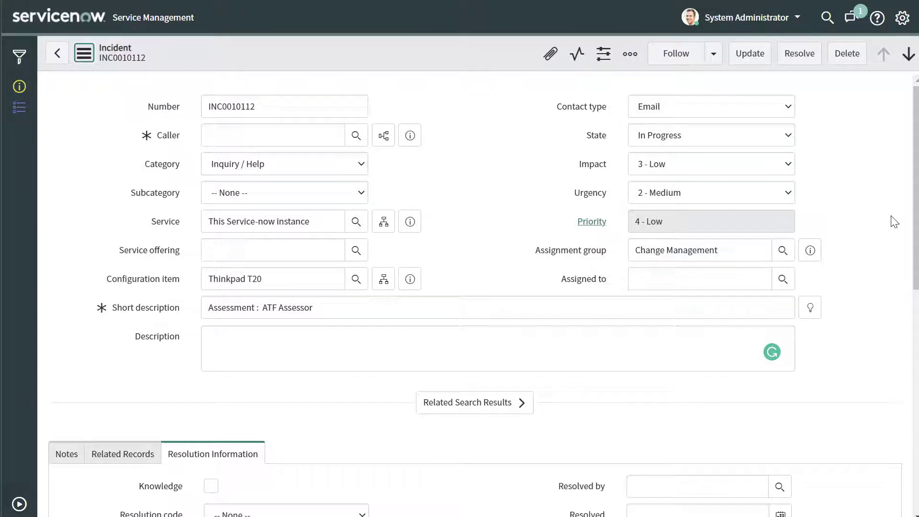
Step: Set INC0010112's State to Resolved and try resolving, triggering the mandatory-field errors
left_click(788, 135)
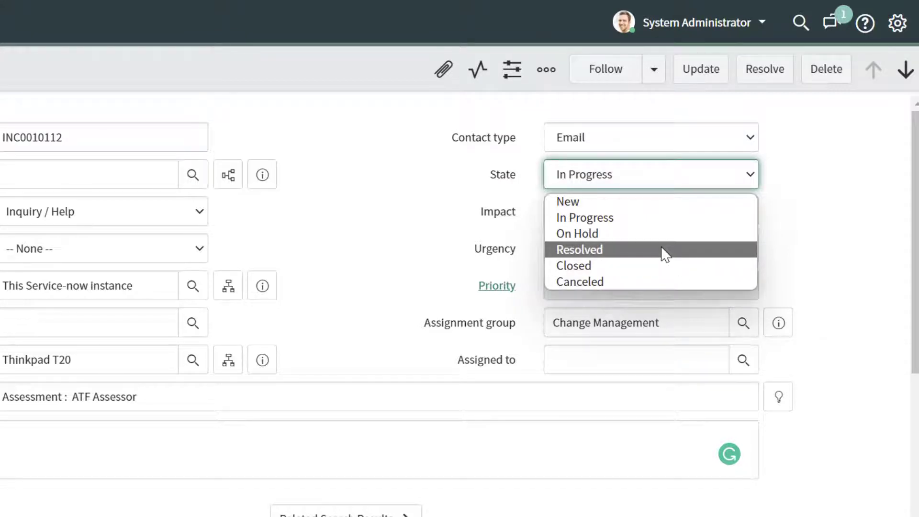
left_click(792, 257)
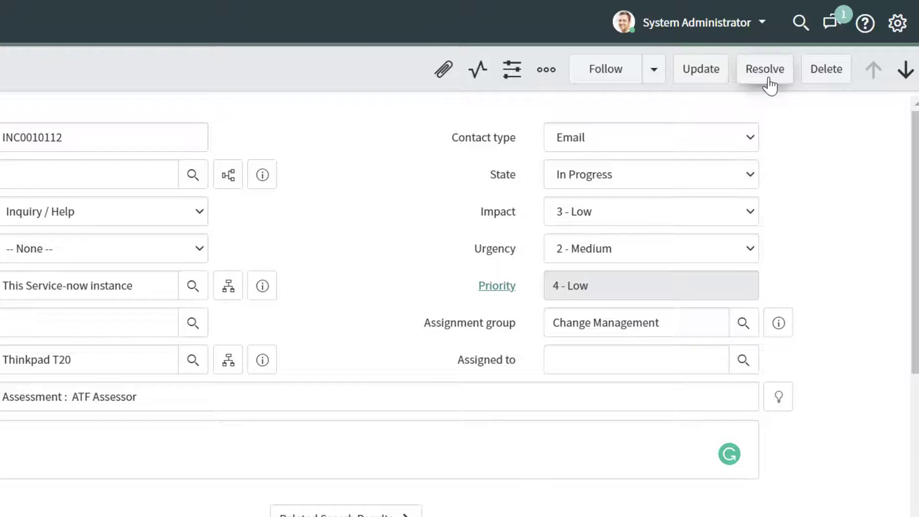
left_click(750, 176)
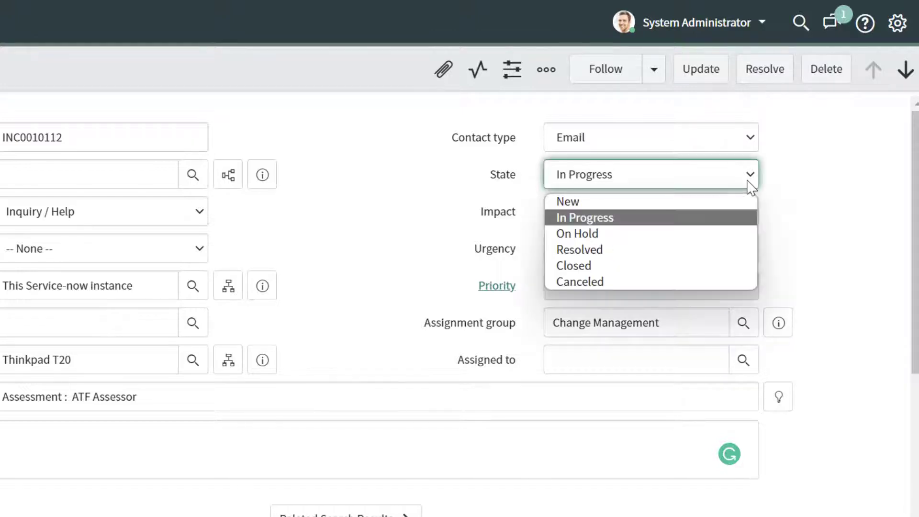
left_click(684, 250)
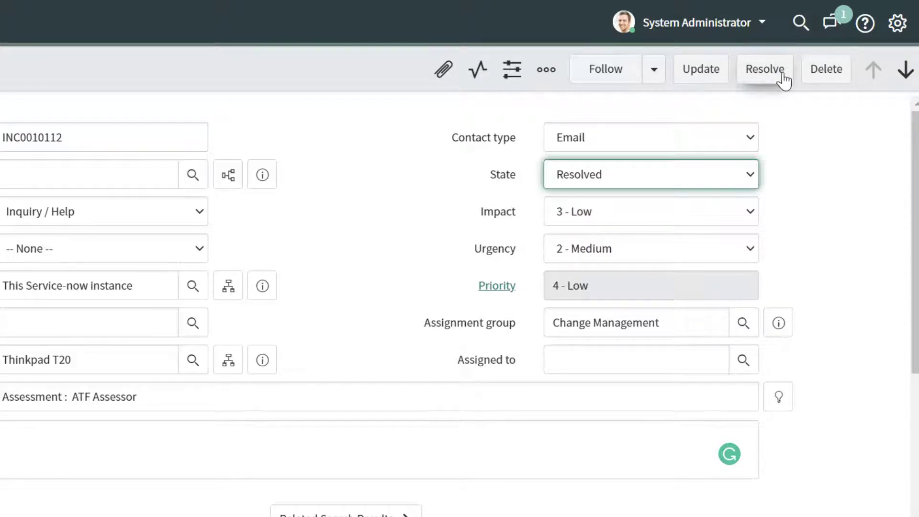
left_click(718, 183)
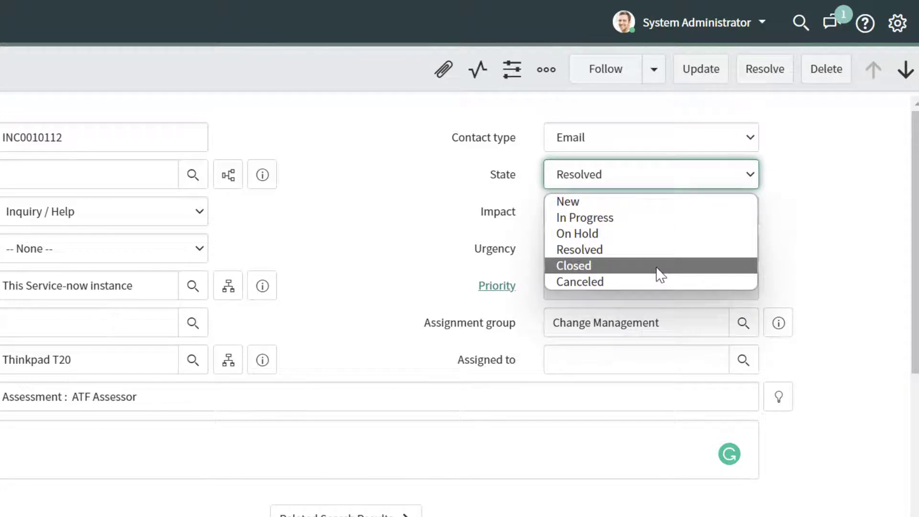
left_click(822, 177)
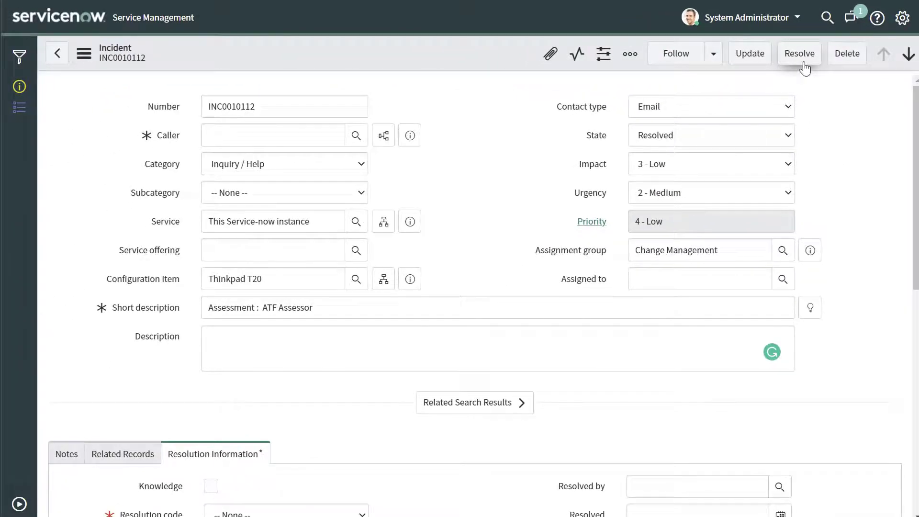
left_click(804, 57)
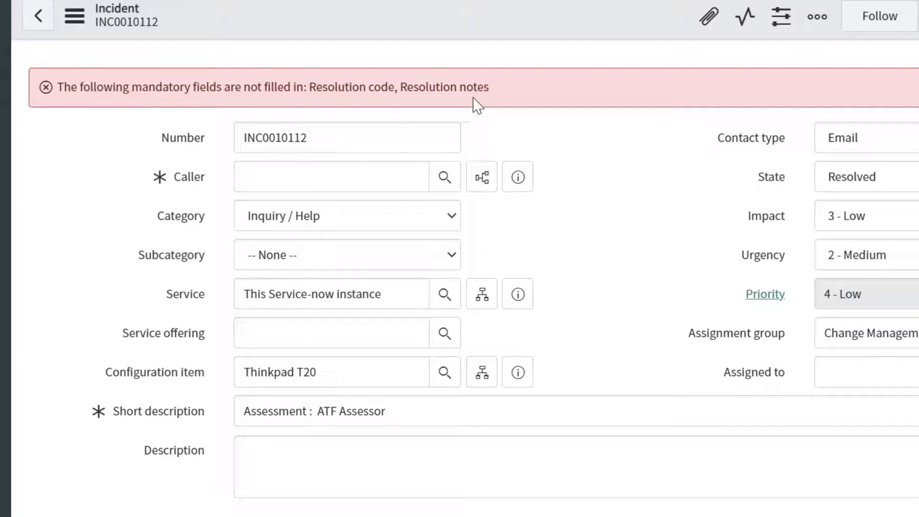
Step: Choose resolution code Not Solved (Not Reproducible) and paste notes about unplugging and replugging the equipment
scroll(478, 106, "down", 8)
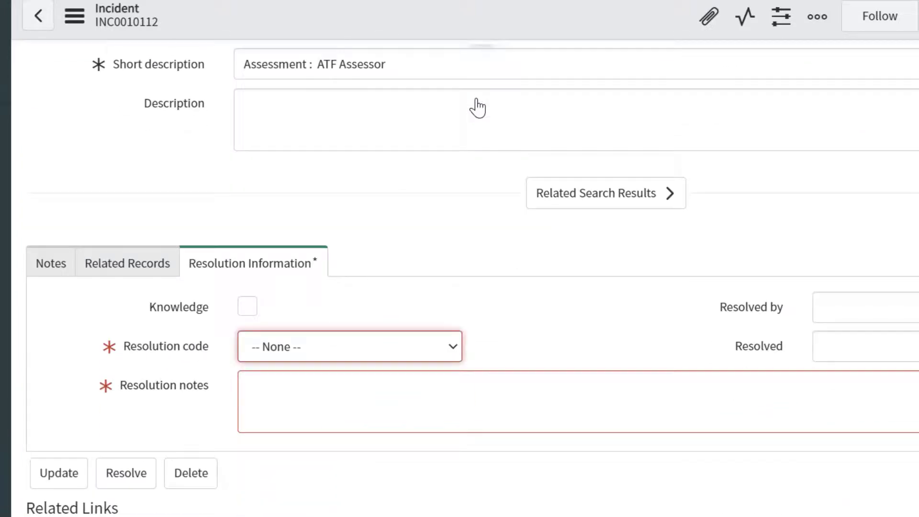
scroll(478, 106, "down", 2)
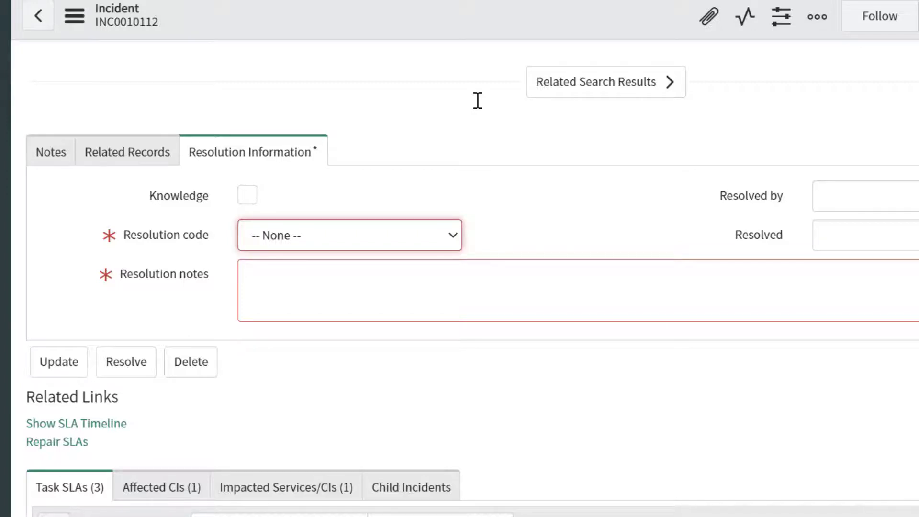
left_click(439, 239)
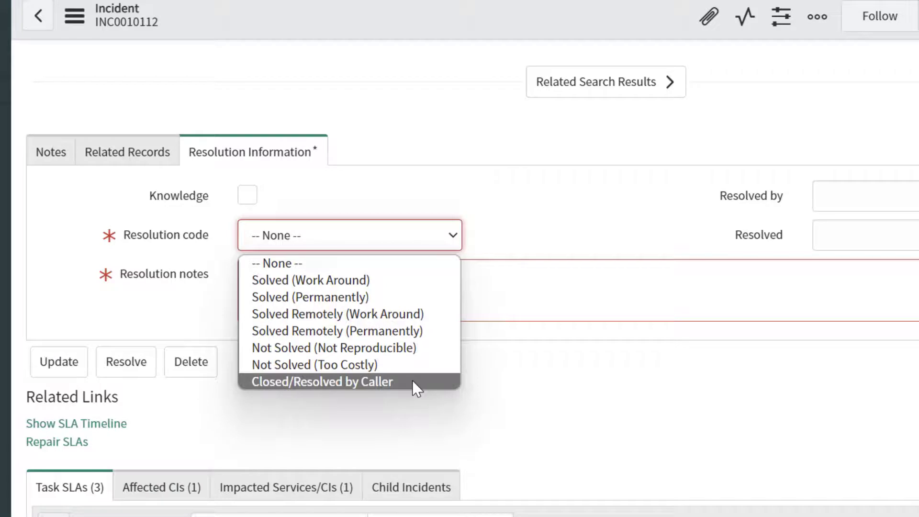
left_click(398, 350)
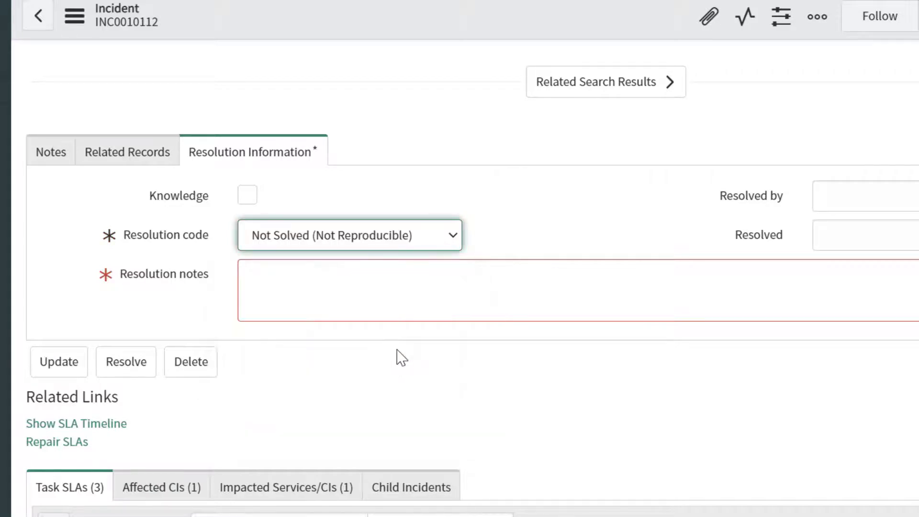
left_click(406, 284)
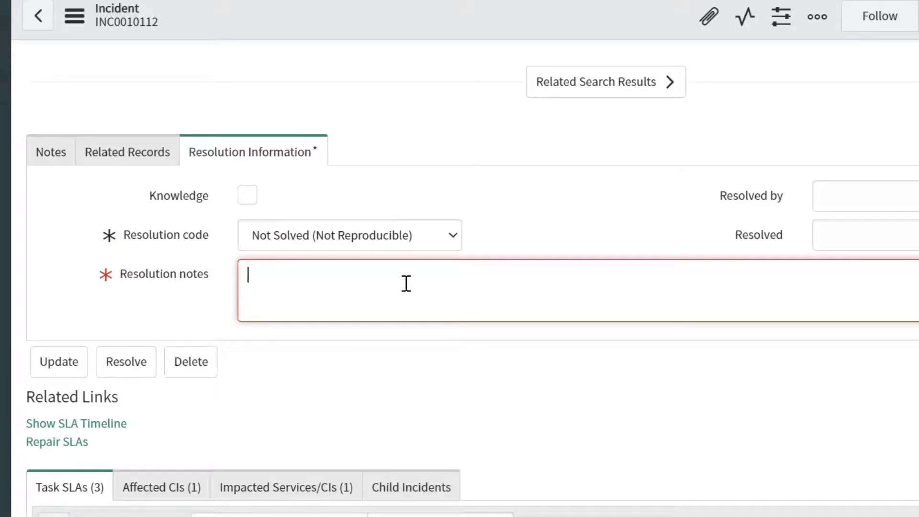
type("This issue was resolved by unplugging the equipment and plugging it back in.")
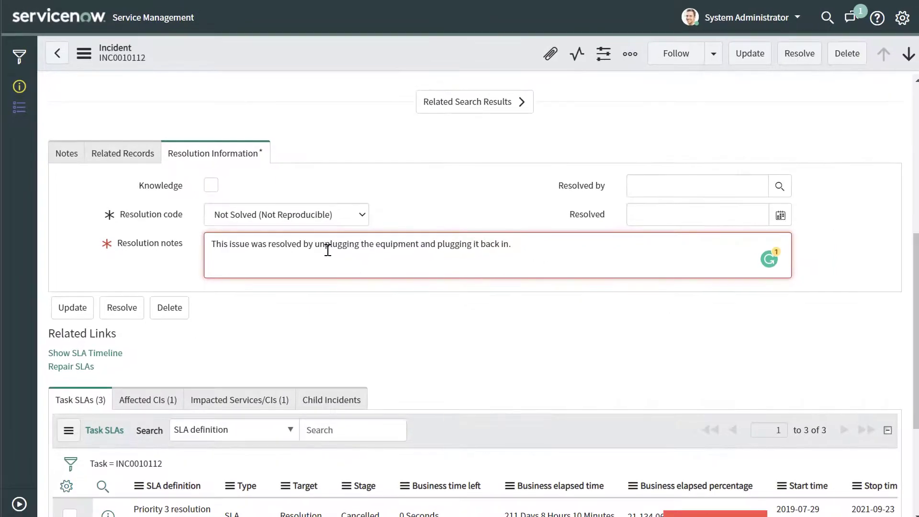
Step: Resolve INC0010112, then reopen its full record from the list row's preview
left_click(797, 63)
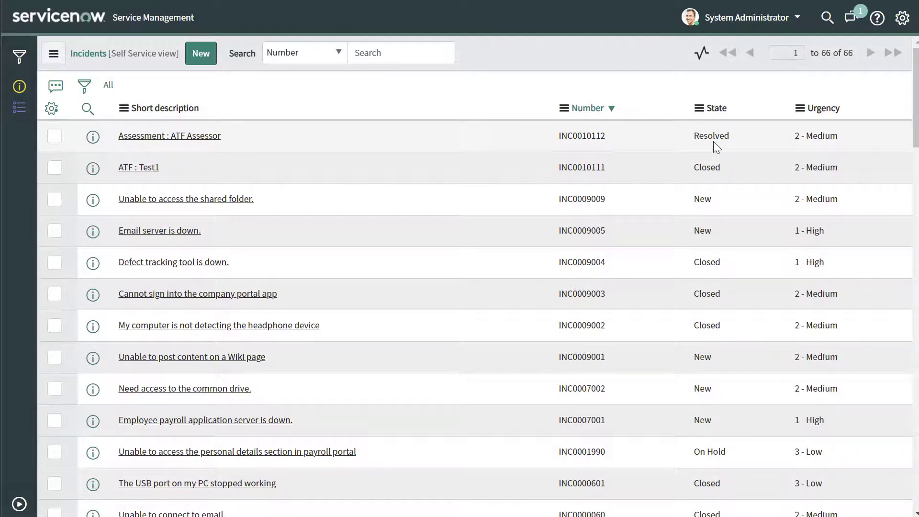
left_click(102, 148)
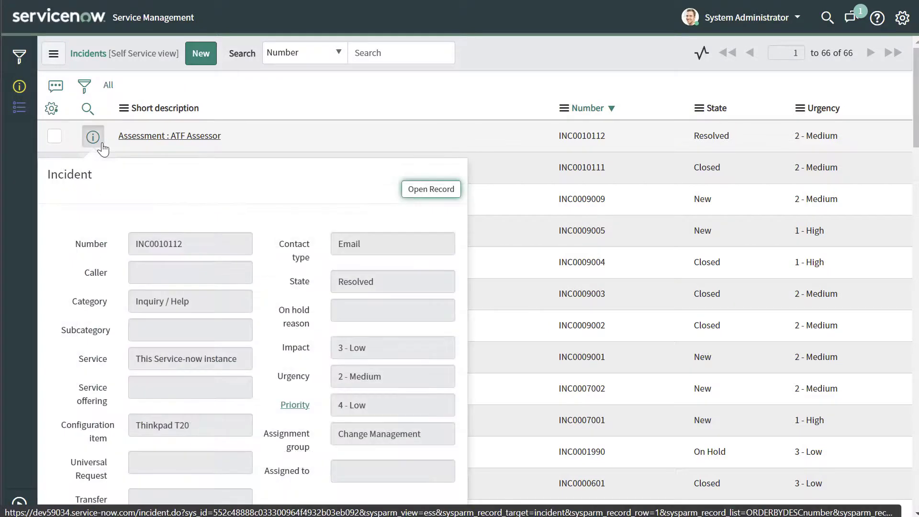
scroll(314, 293, "down", 5)
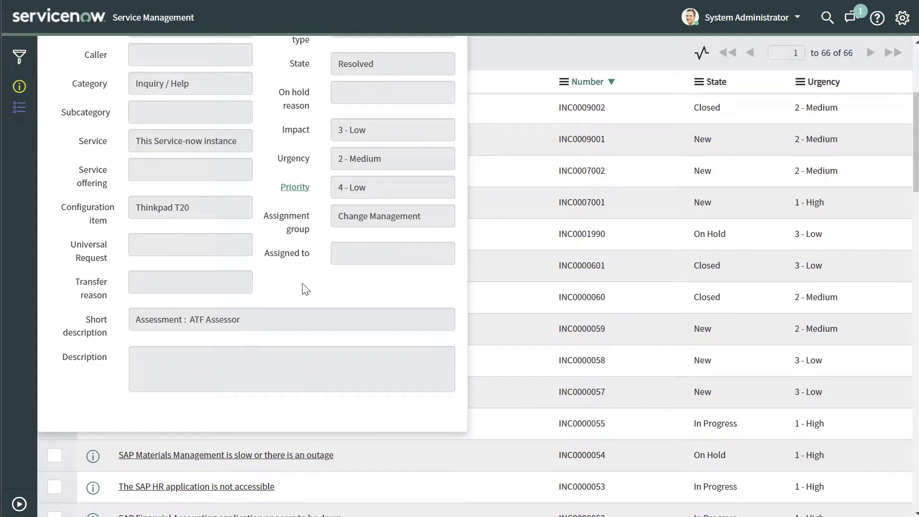
scroll(304, 287, "up", 3)
left_click(418, 121)
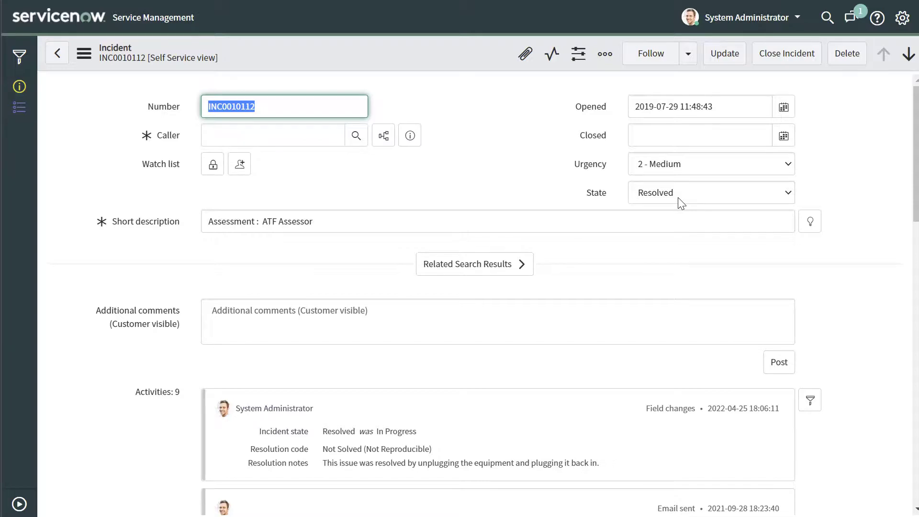
Step: Switch INC0010112 to Default view and scroll to its saved resolution code and notes
scroll(681, 211, "down", 3)
scroll(253, 330, "up", 3)
left_click(83, 53)
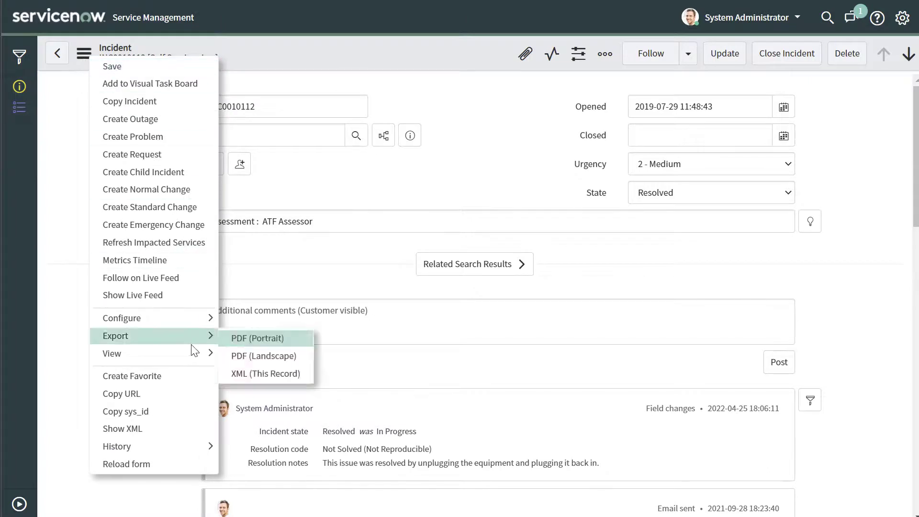
mouse_move(193, 359)
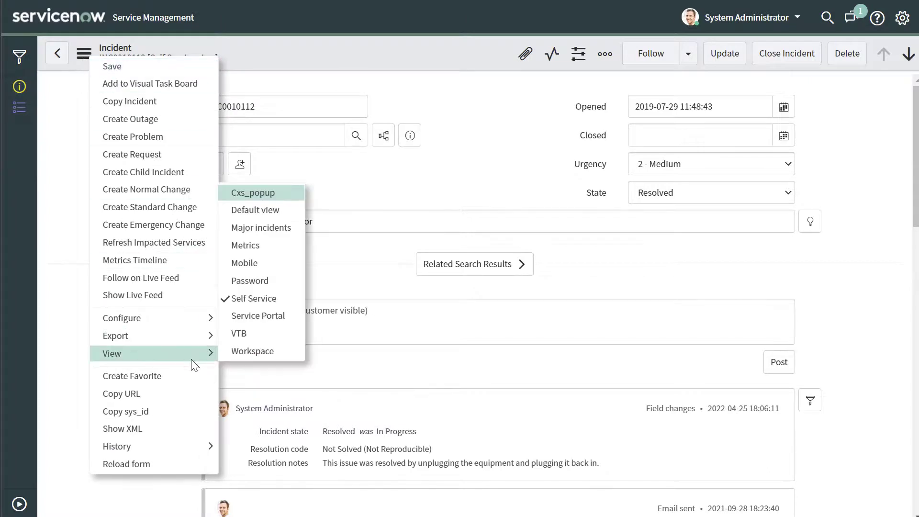
left_click(254, 211)
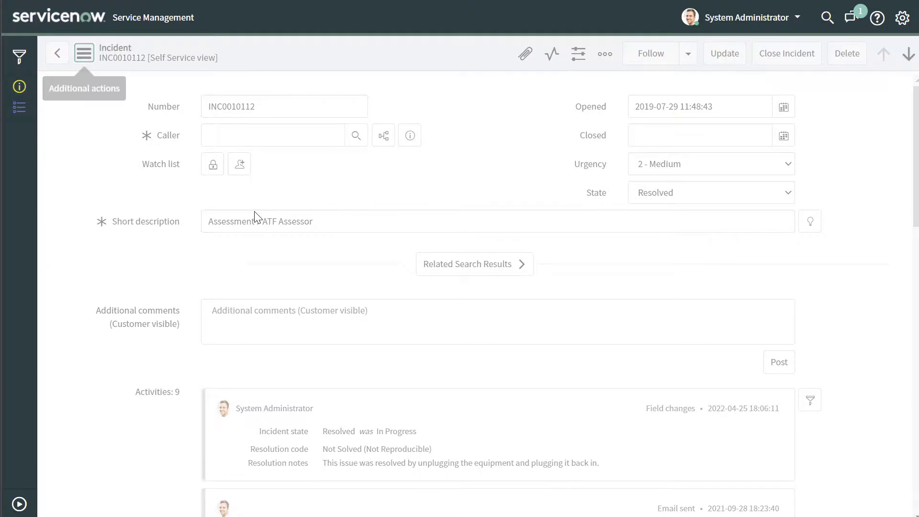
scroll(259, 268, "down", 2)
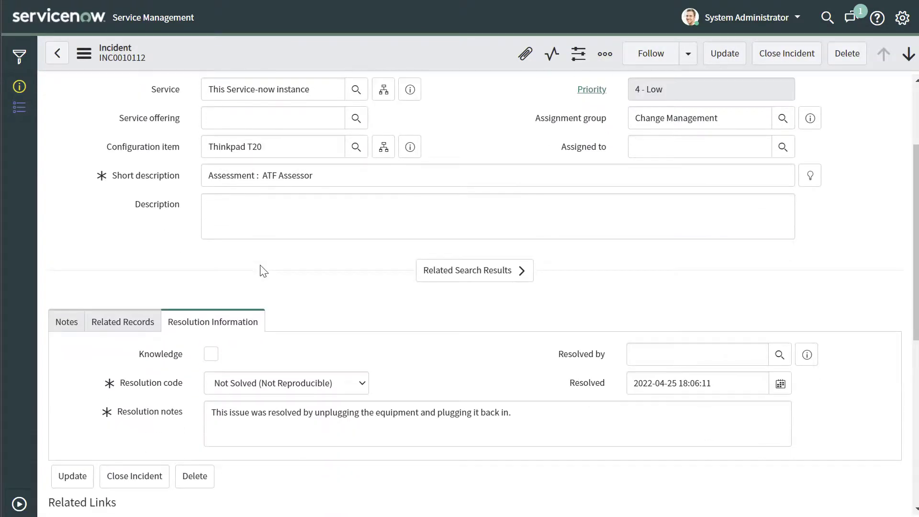